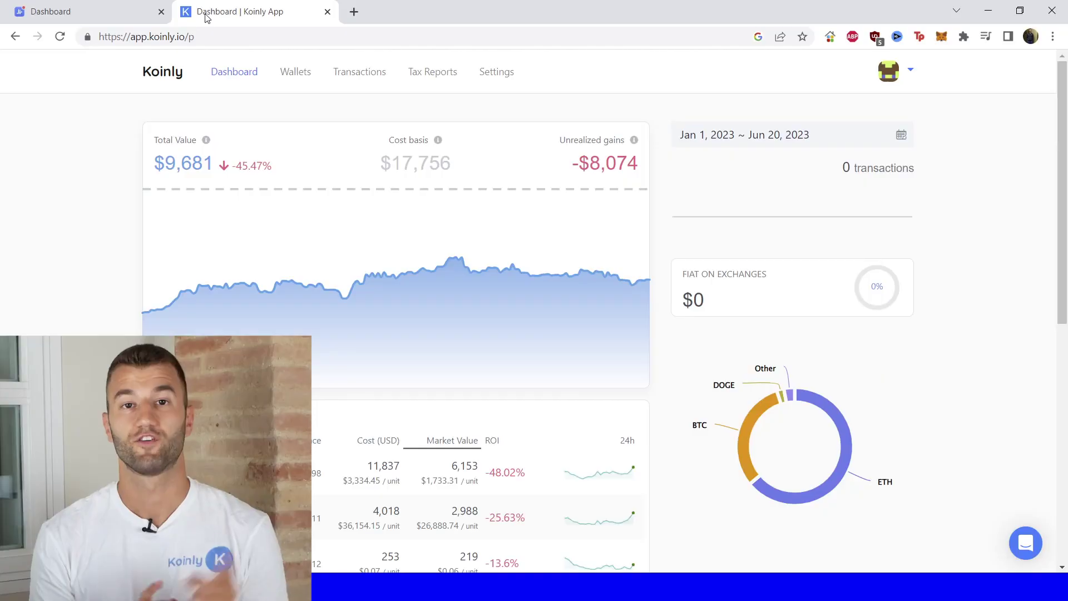
From Wallets, search 'ico', choose Iconomi to connect, then switch to the ICONOMI tab.
click(292, 79)
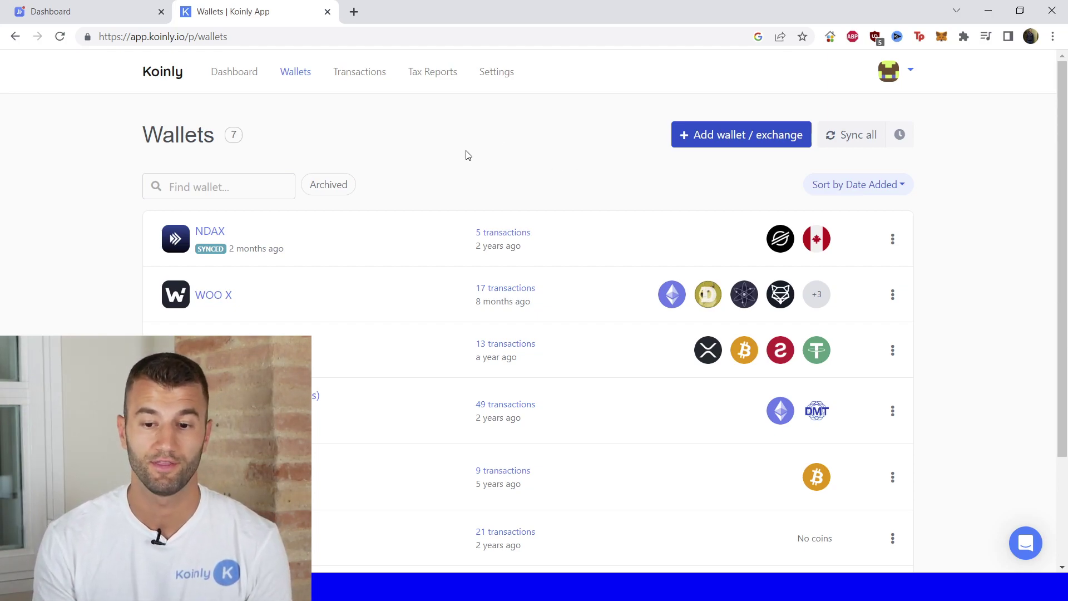
click(689, 145)
text(io)
key(BackSpace)
text(co)
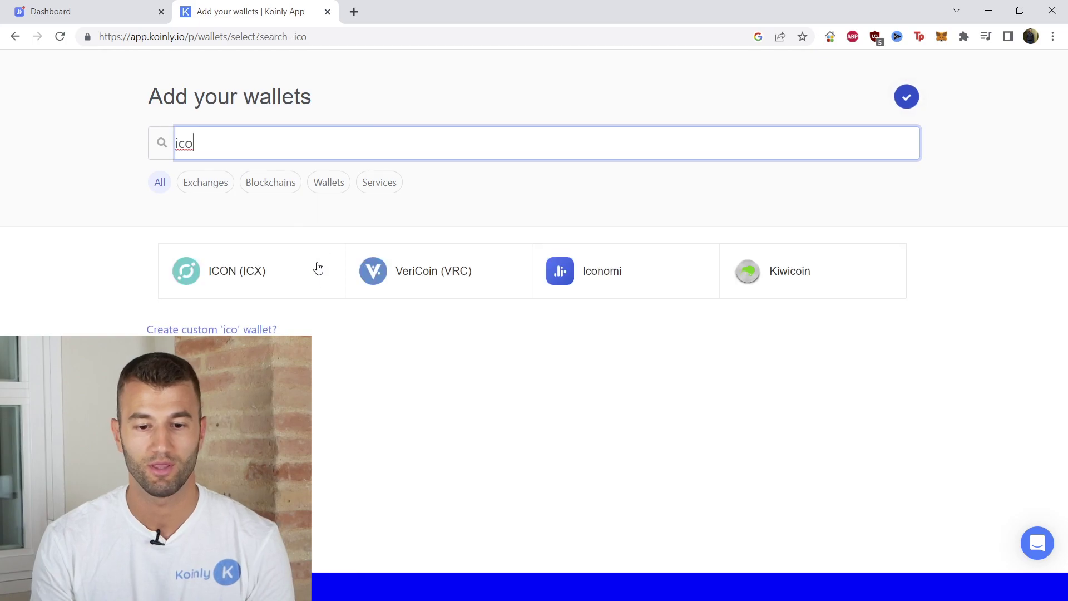
click(683, 281)
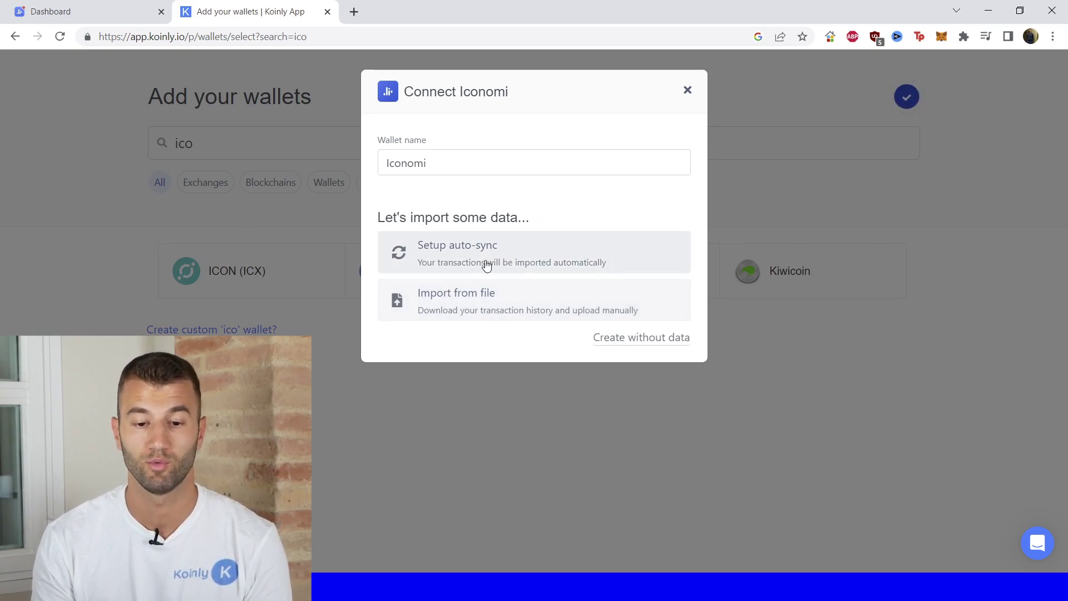
key(ctrl+1)
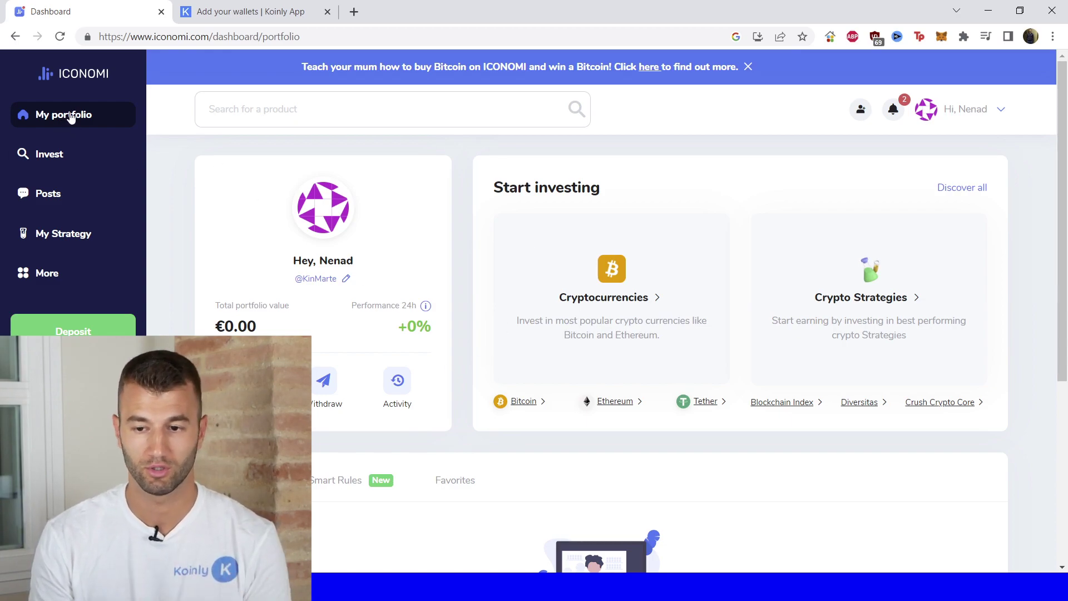
Show the API Keys tab in ICONOMI's account Settings.
click(1001, 109)
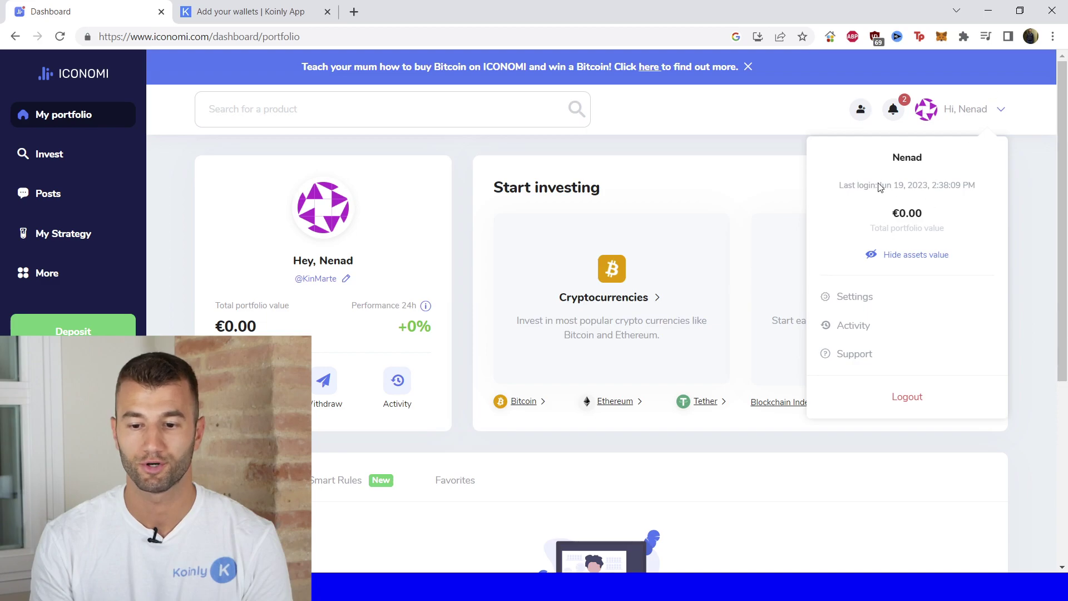
click(871, 296)
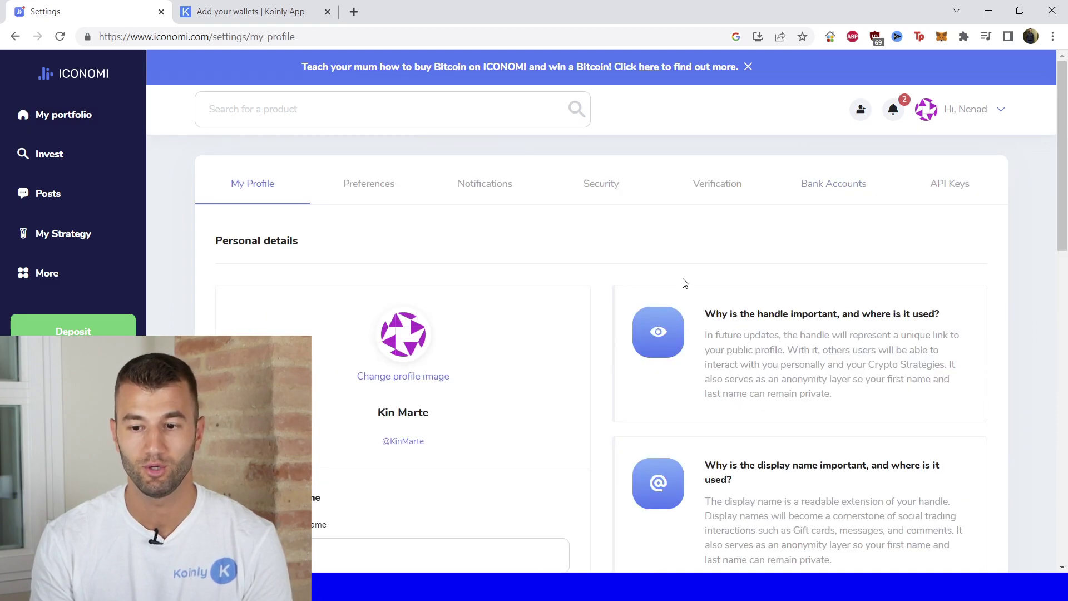
click(939, 189)
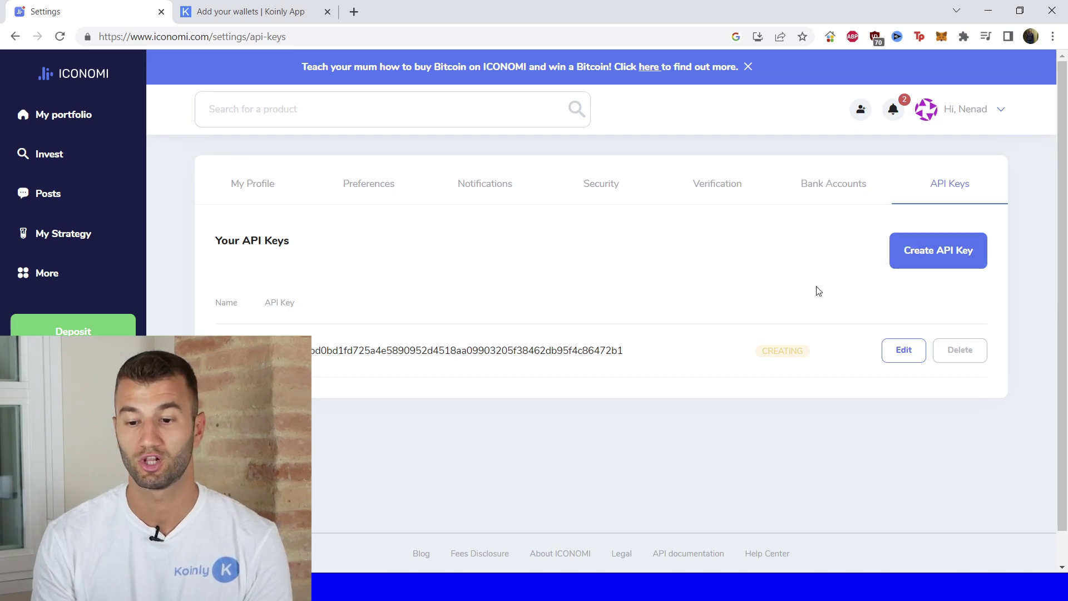
Generate an ICONOMI API key named koinly and copy its API key.
click(946, 250)
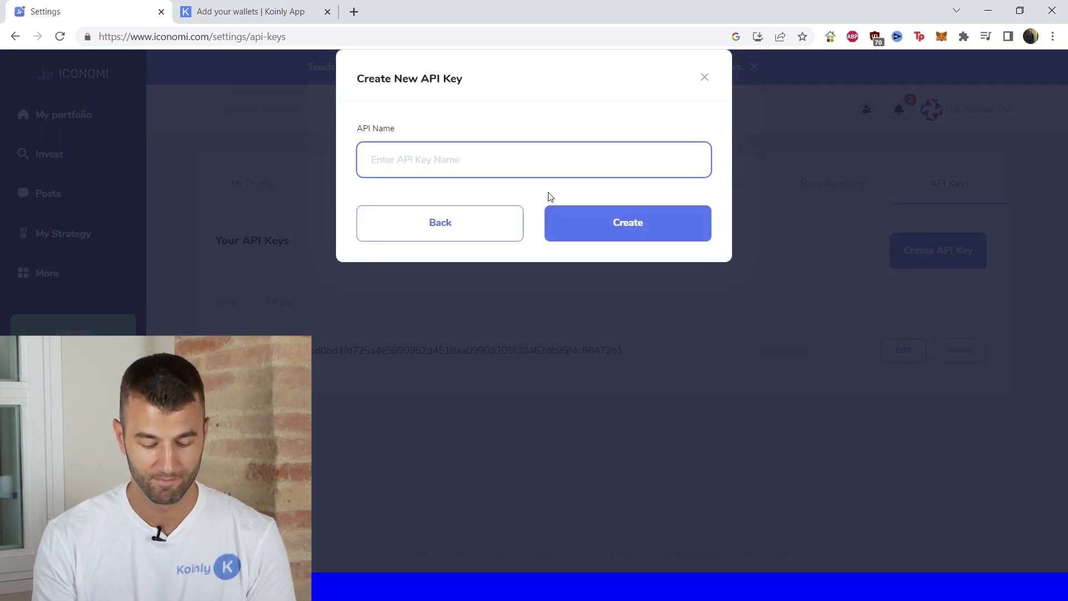
text(koinly2)
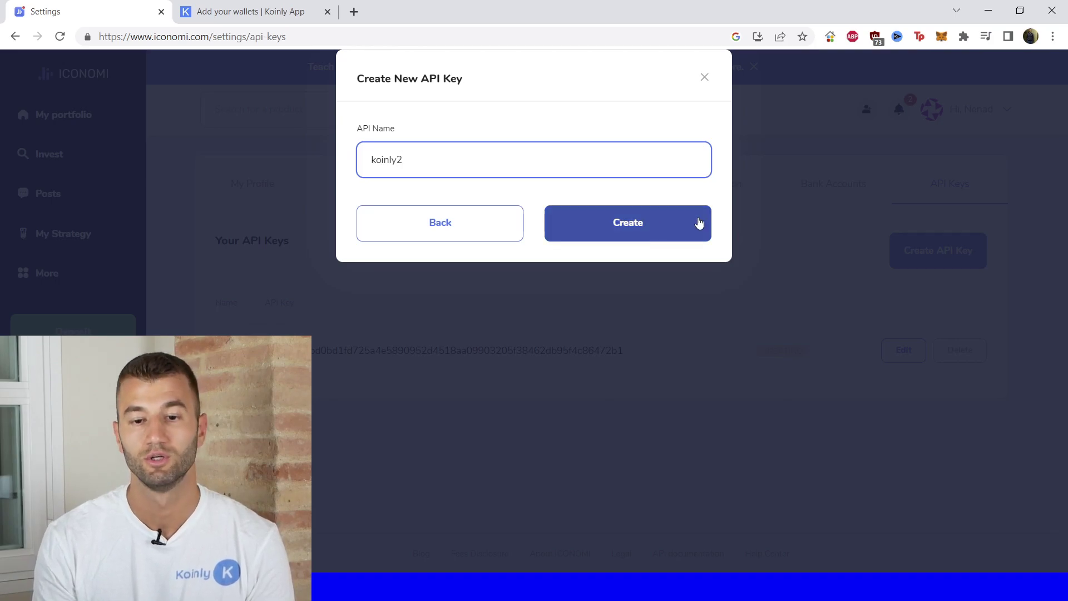
click(695, 224)
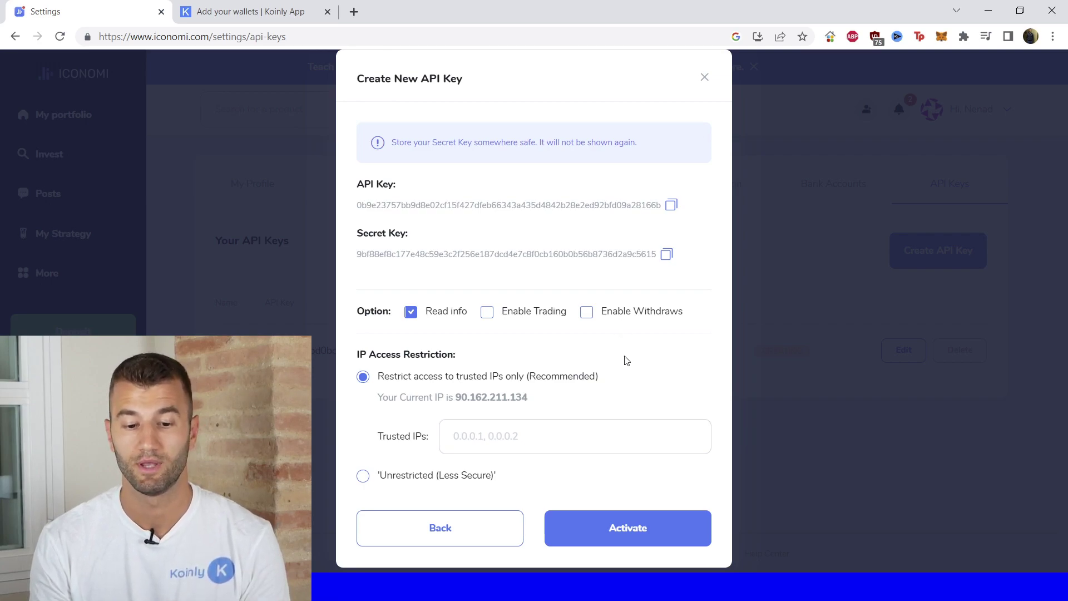
click(671, 205)
Paste the copied ICONOMI API key into Koinly's API key field.
click(251, 11)
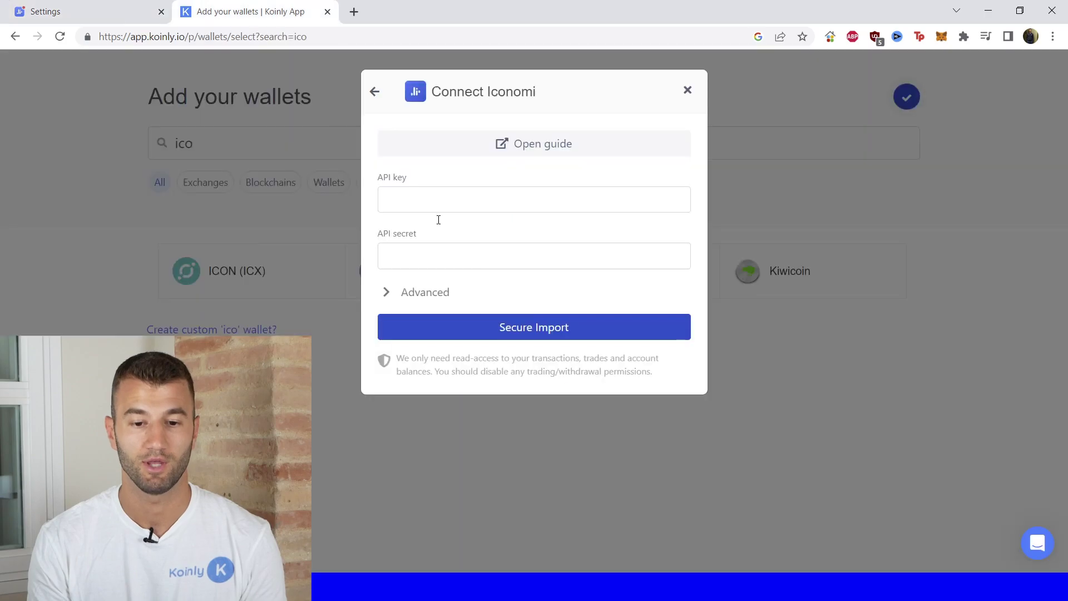
click(483, 202)
key(ctrl+v)
Copy the ICONOMI secret key into Koinly's API secret field and start Secure Import.
click(89, 11)
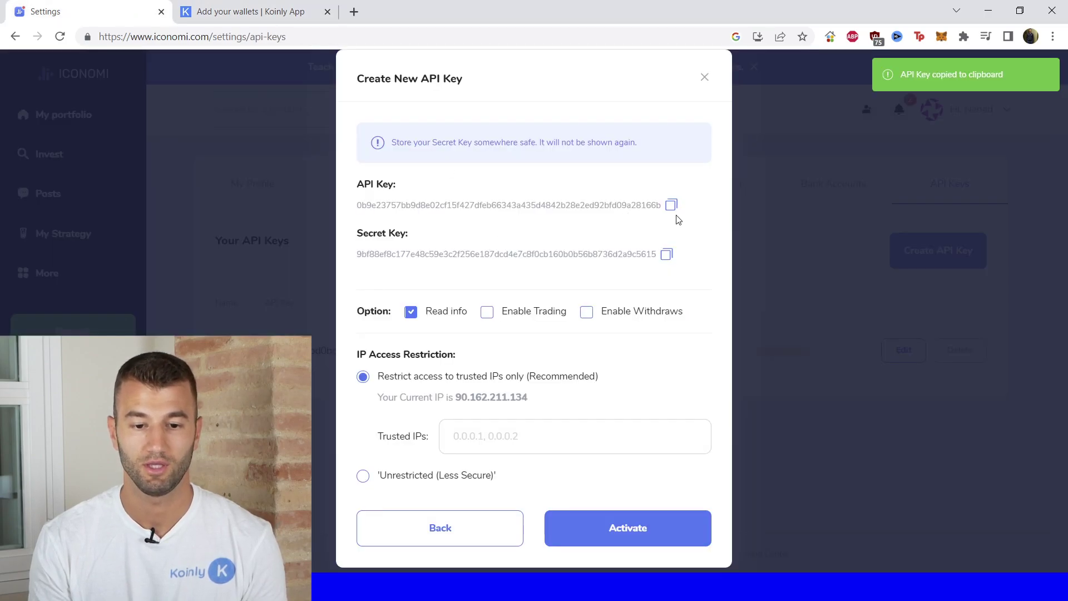
click(666, 254)
click(250, 11)
click(445, 251)
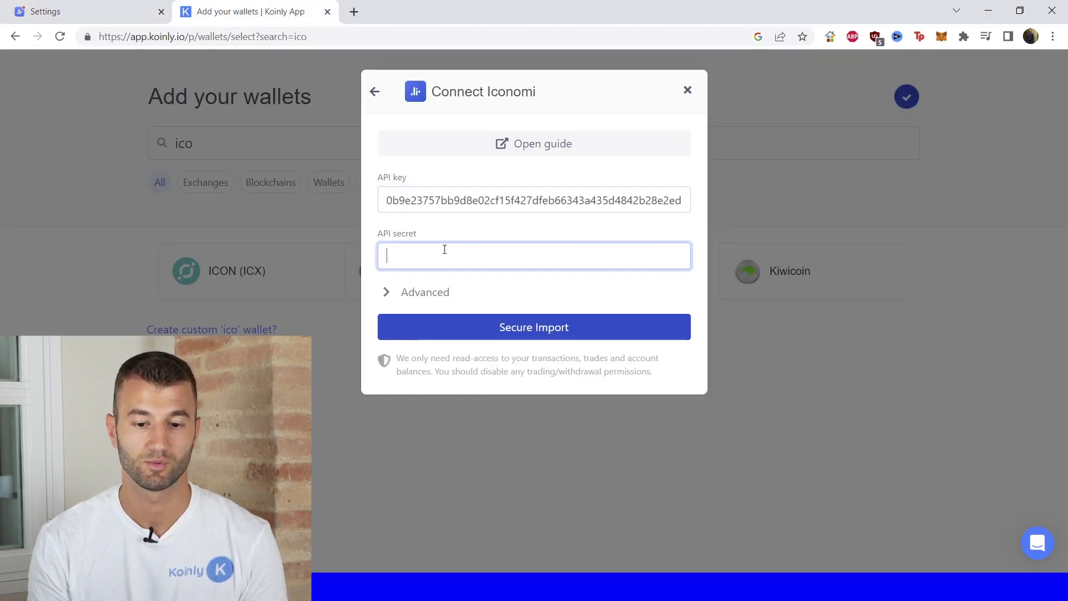
key(ctrl+v)
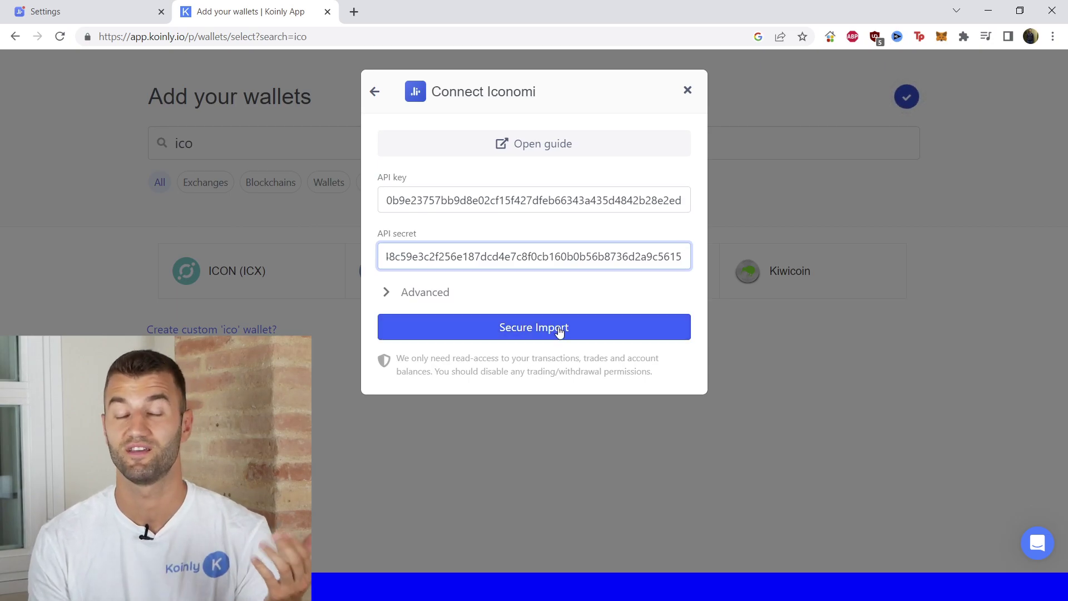
click(559, 329)
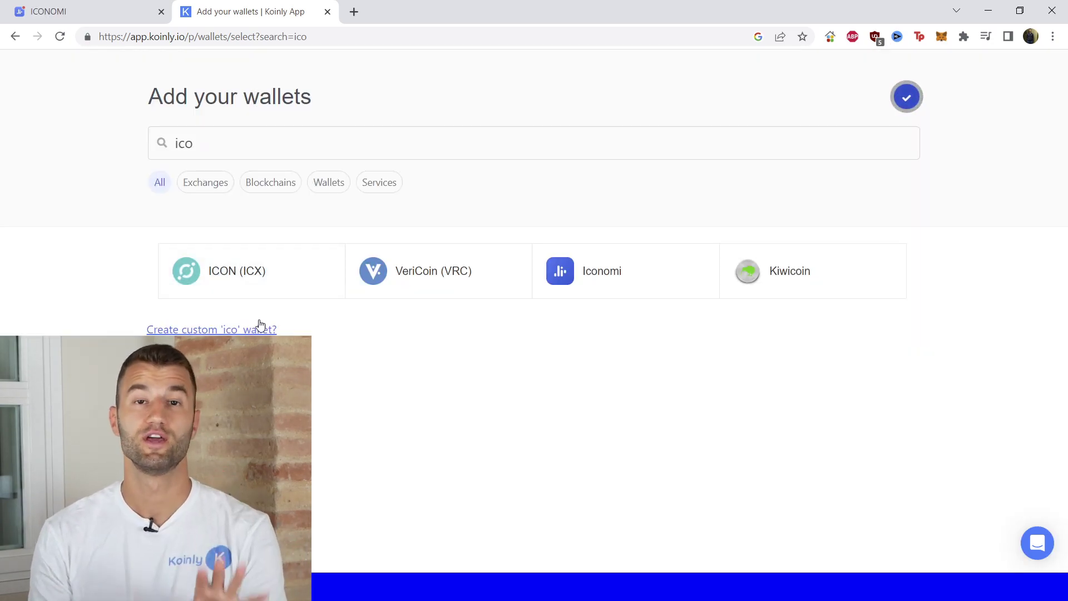
Add a second Iconomi wallet set to Import from file, then return to ICONOMI's My portfolio.
click(603, 291)
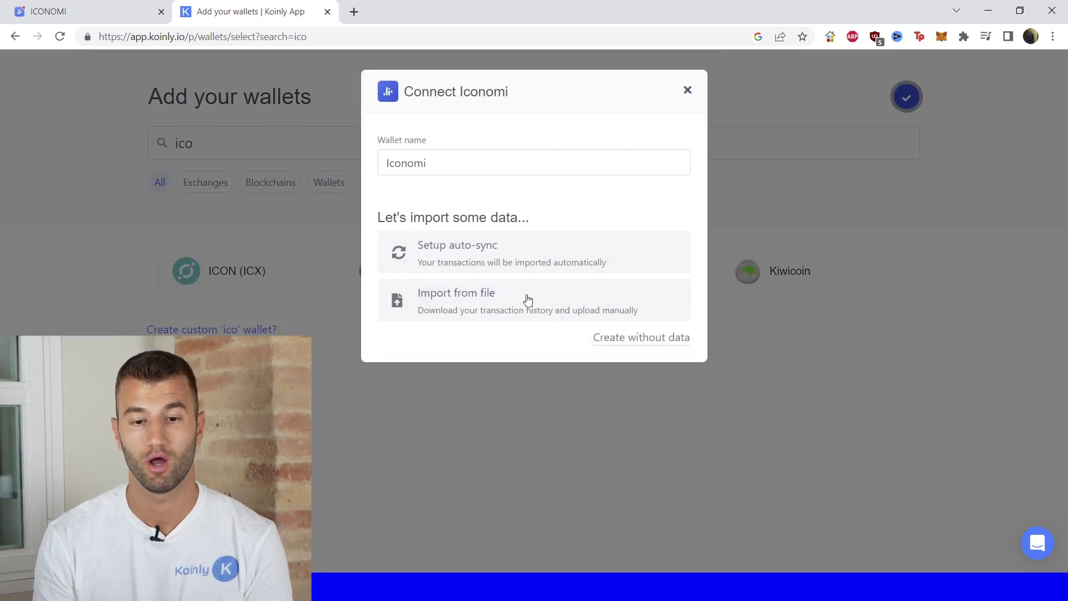
click(478, 311)
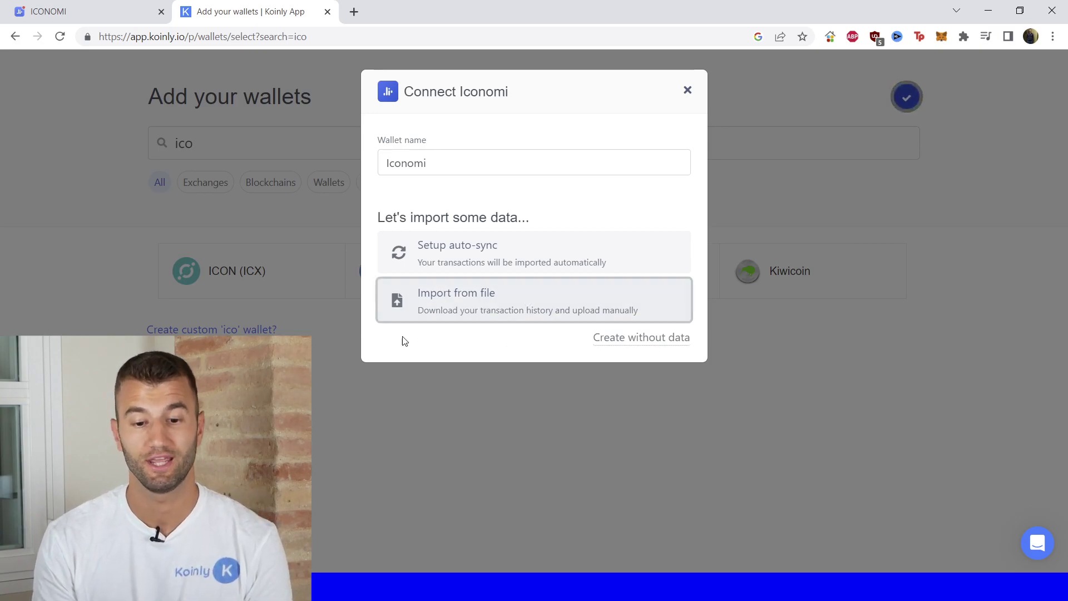
click(42, 8)
click(63, 114)
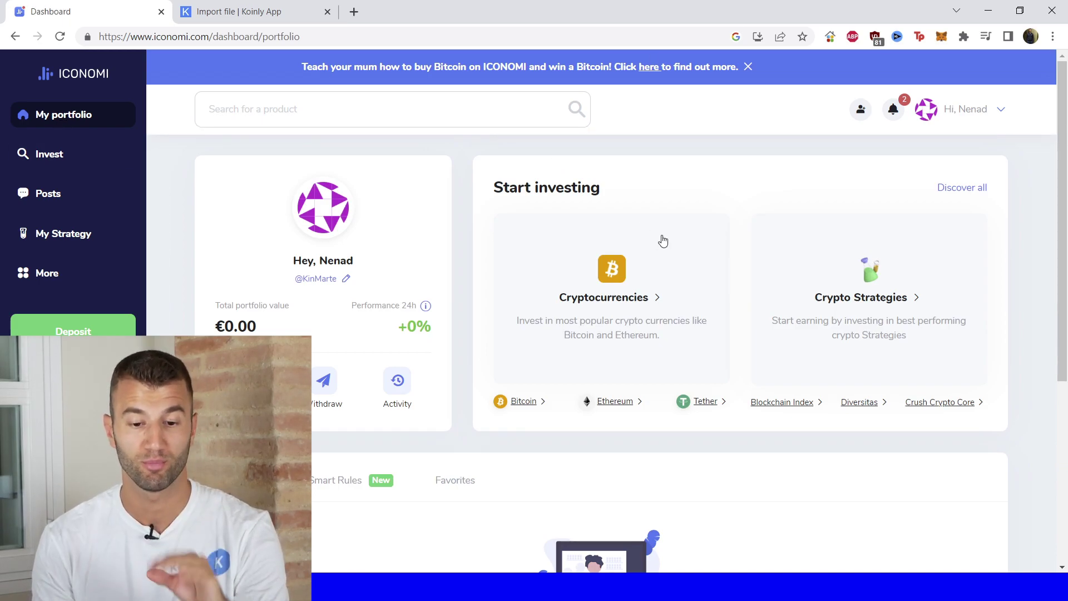
Set up ICONOMI's activity export as My Activity (1 year) for 2023.
click(413, 391)
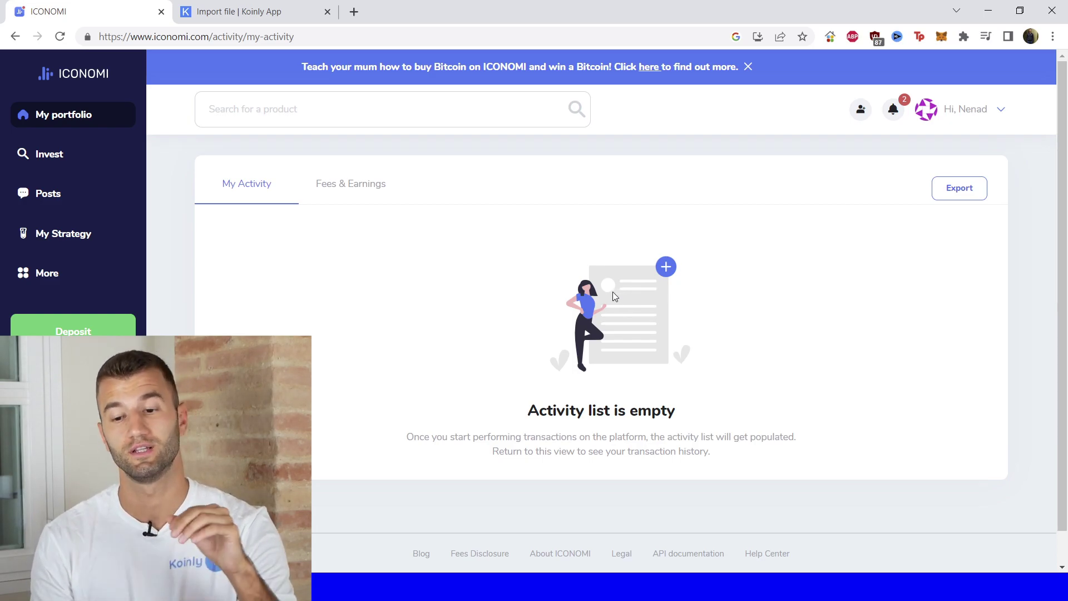
click(952, 188)
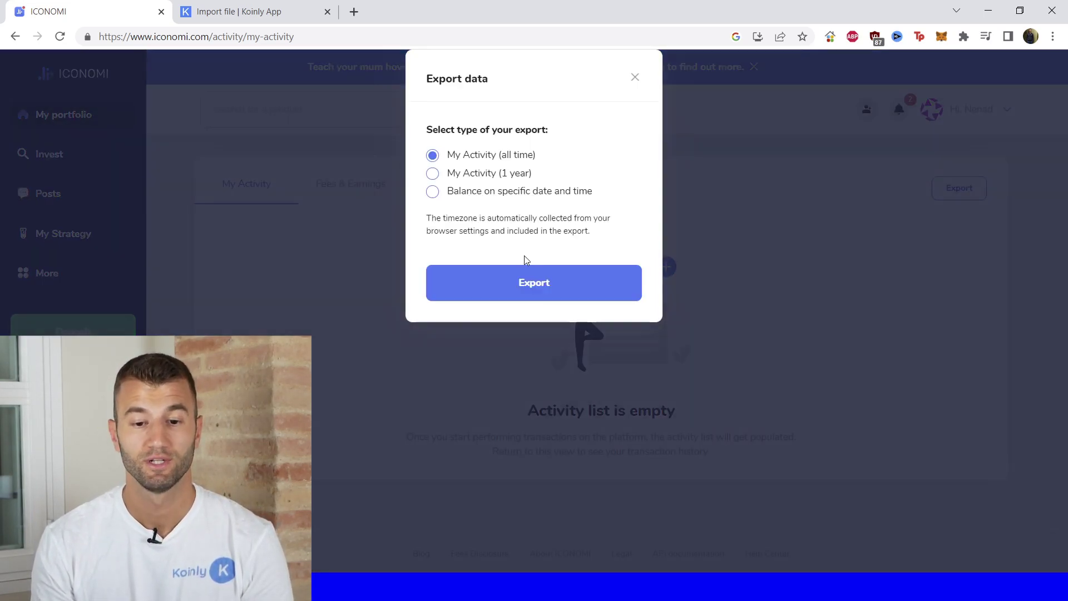
click(454, 176)
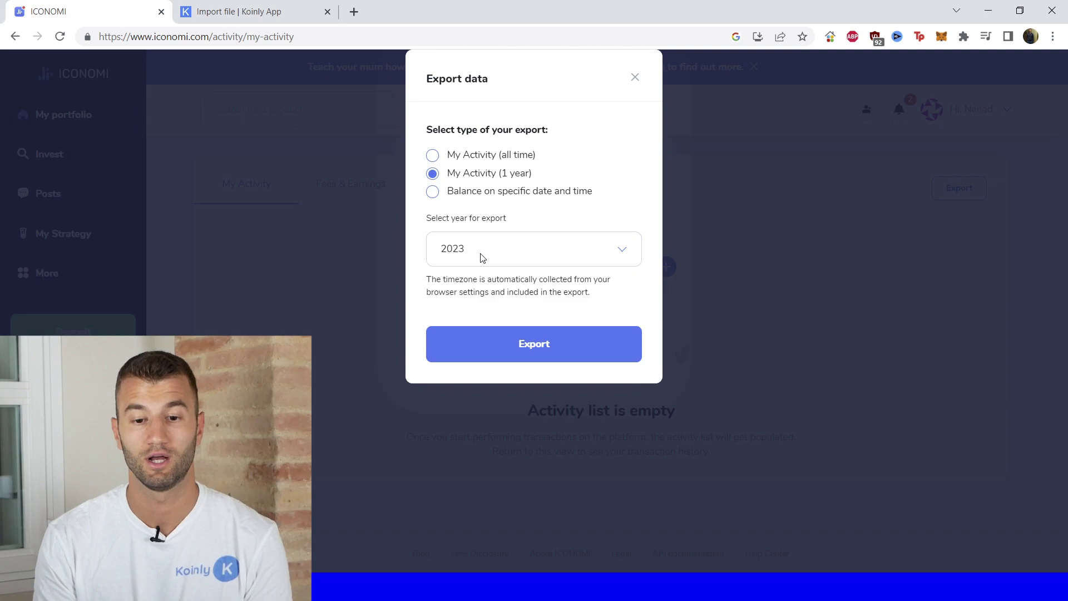
click(501, 194)
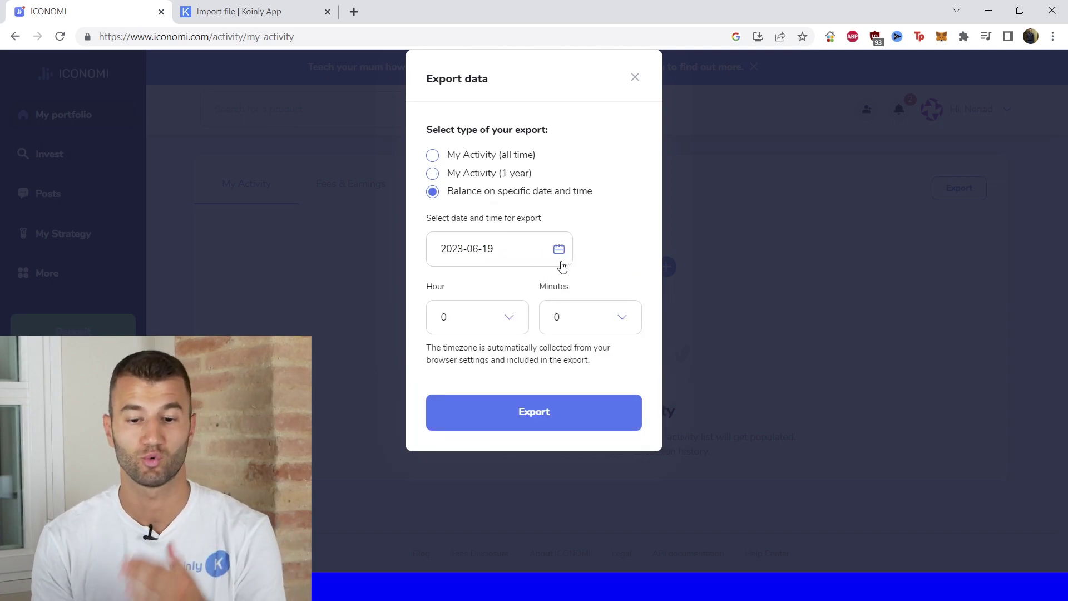
click(490, 175)
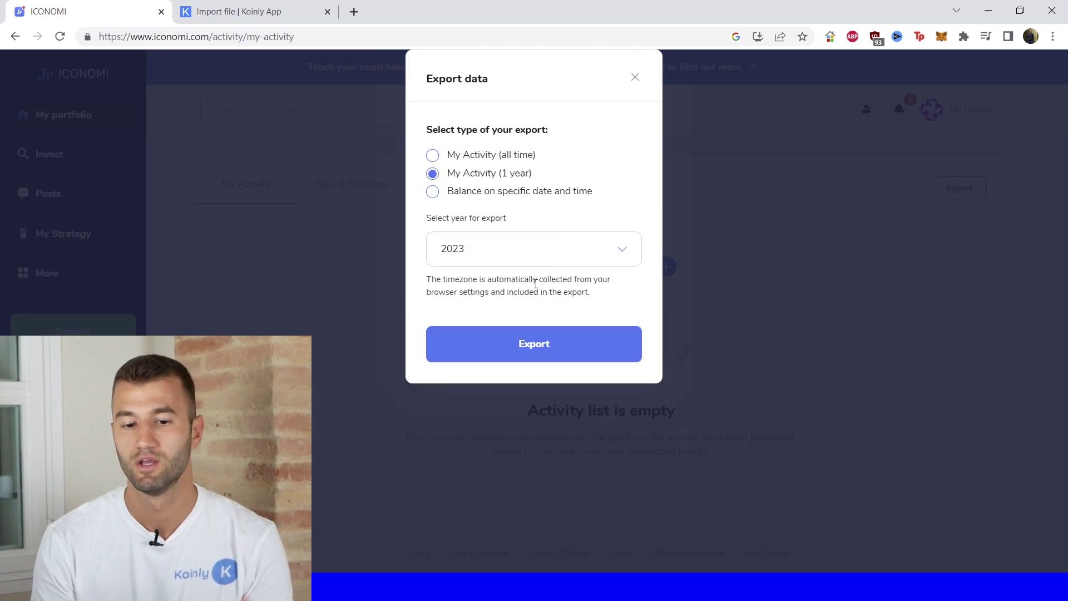
click(479, 248)
click(482, 280)
Export the 2023 activity file and drop it into Koinly's Iconomi file import.
click(528, 352)
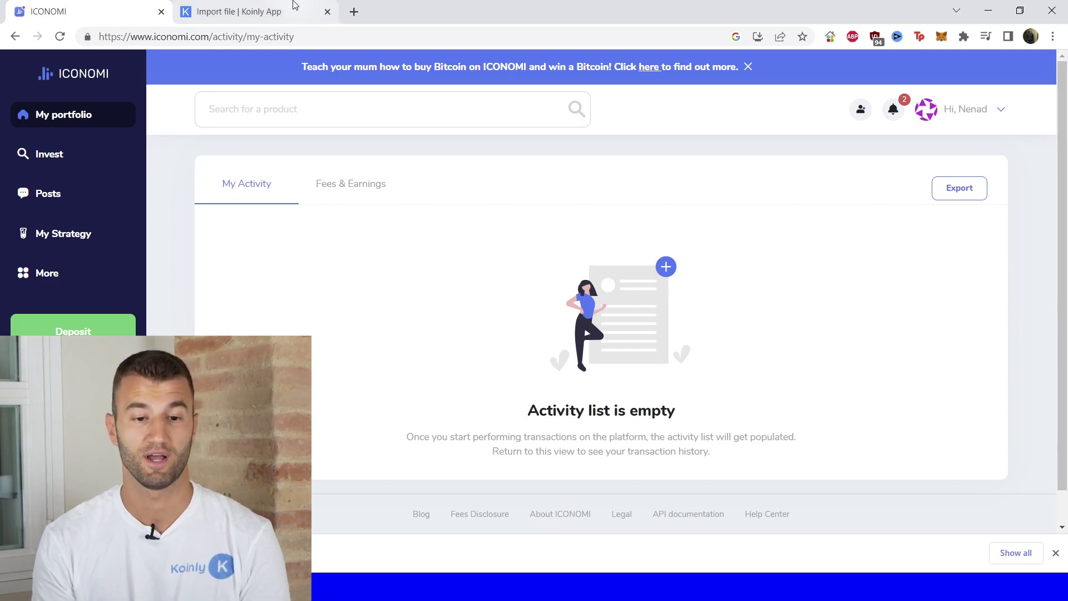
click(295, 10)
drag(77, 553, 352, 277)
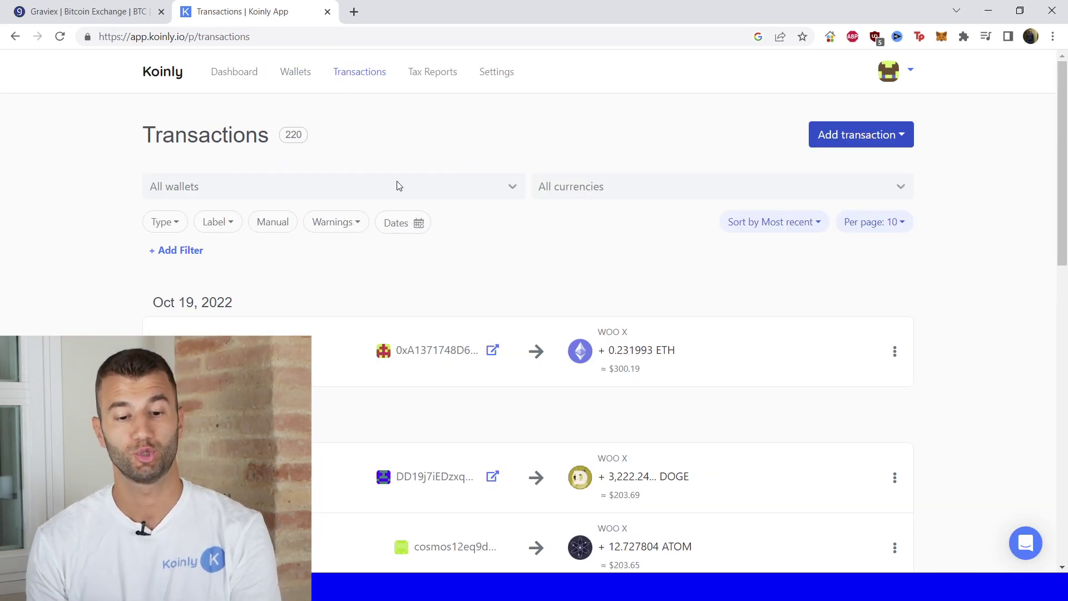
Scroll through the 220 imported transactions and back to the top, then go to Tax Reports.
scroll(522, 452, down, 4)
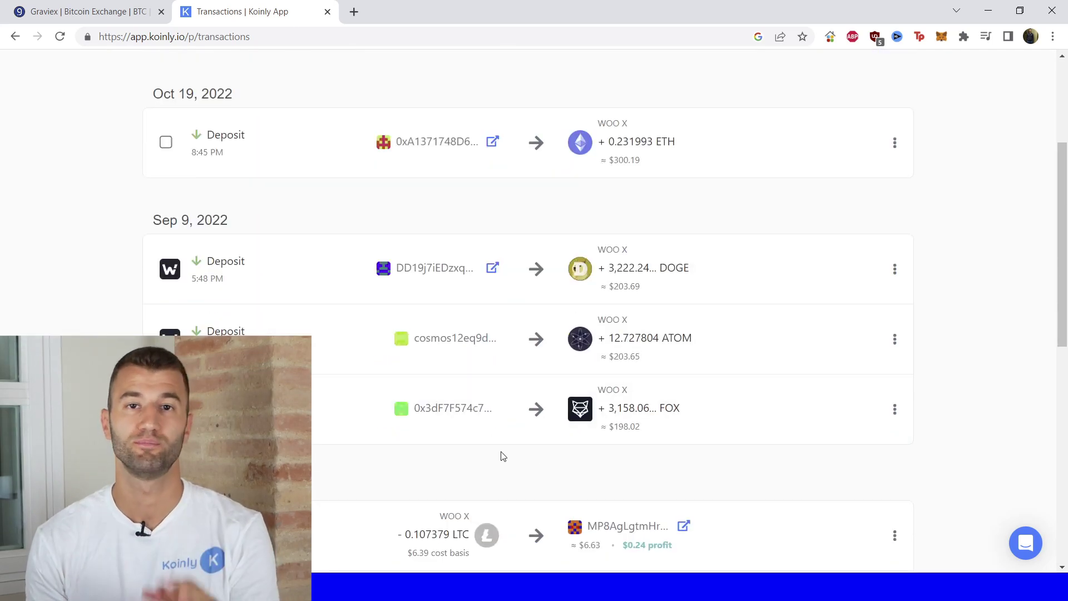
scroll(573, 382, down, 9)
scroll(577, 378, up, 4)
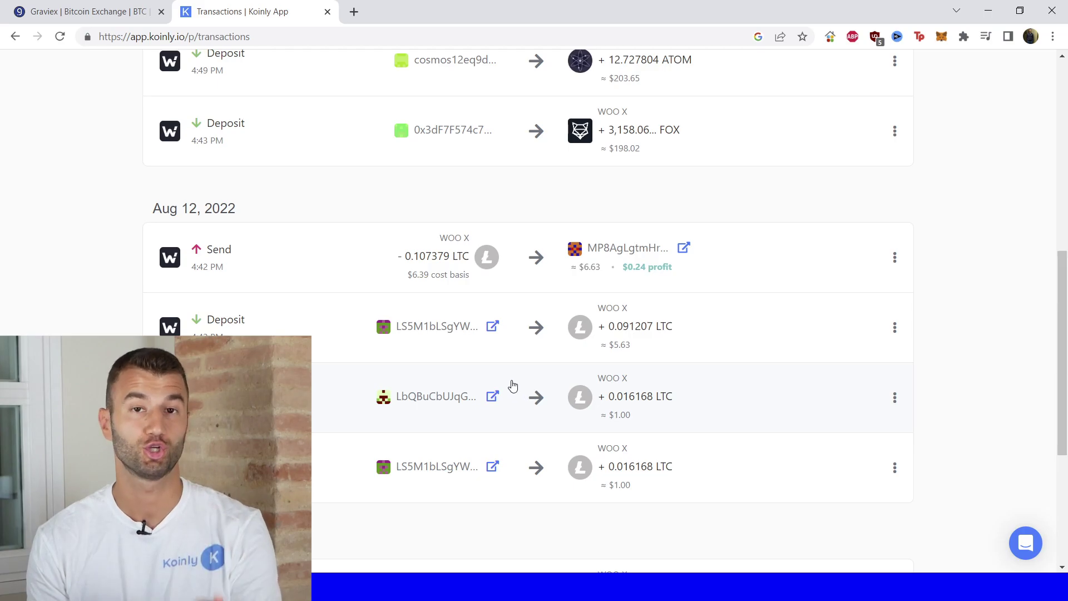
scroll(490, 394, up, 9)
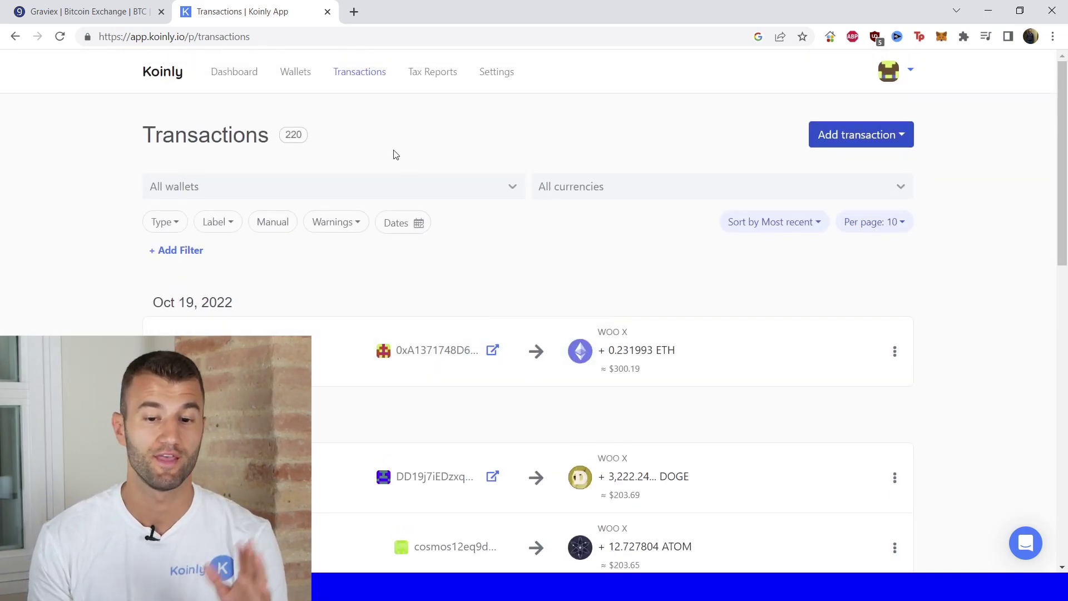
click(451, 73)
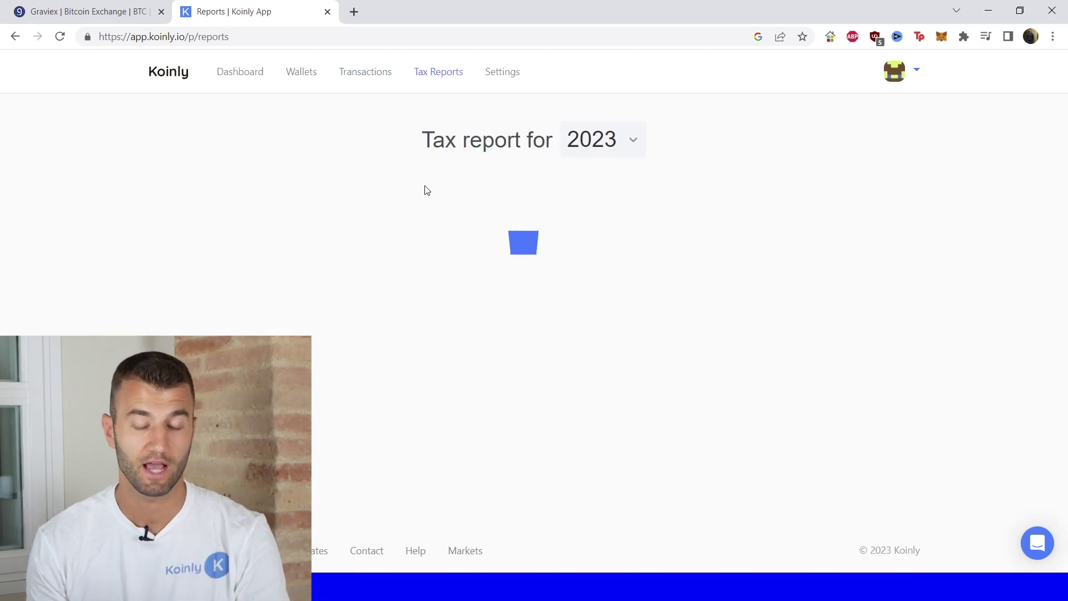
Switch the tax report year to 2022 and scroll to the -$79.87 capital gains summary.
scroll(462, 300, down, 1)
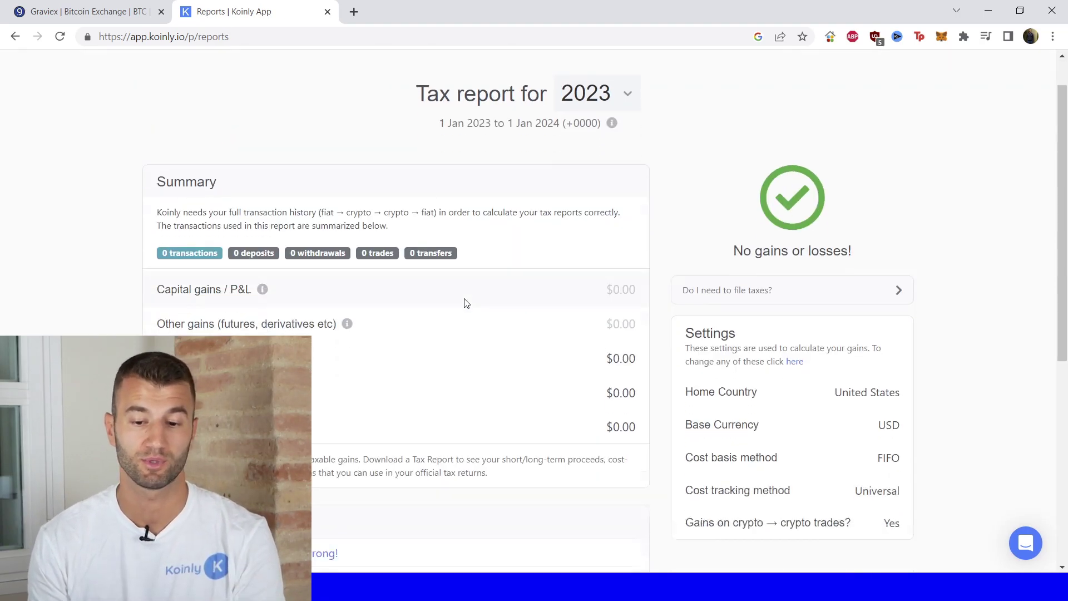
click(623, 85)
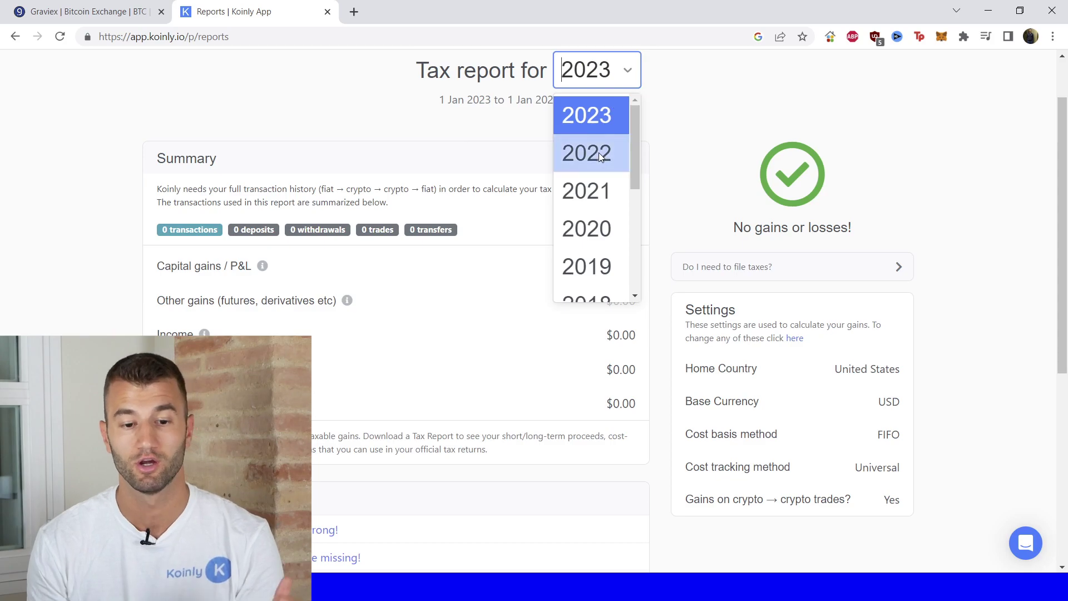
click(598, 152)
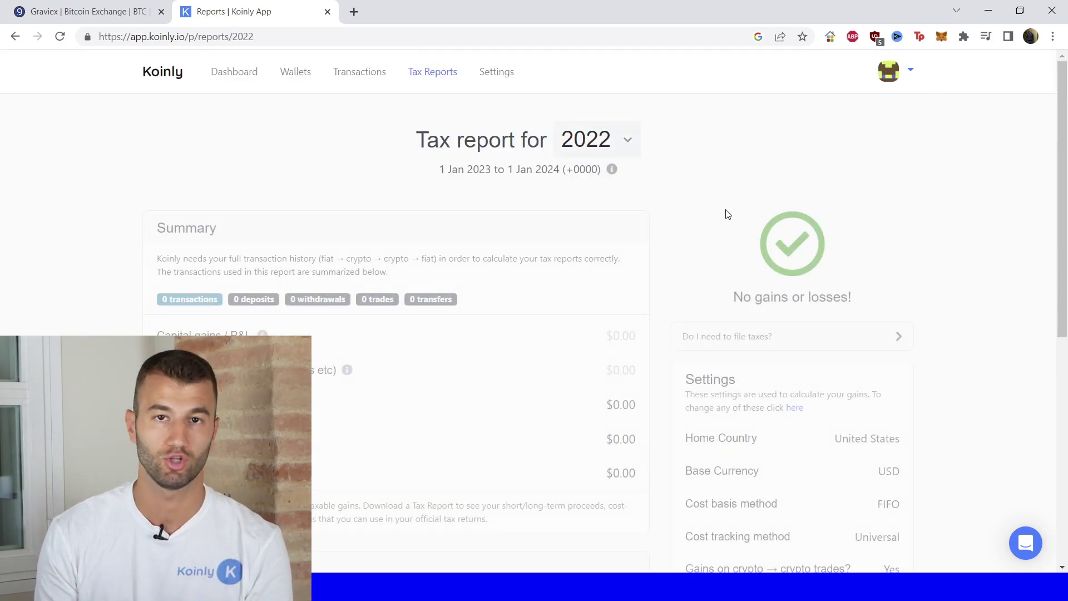
scroll(705, 248, down, 3)
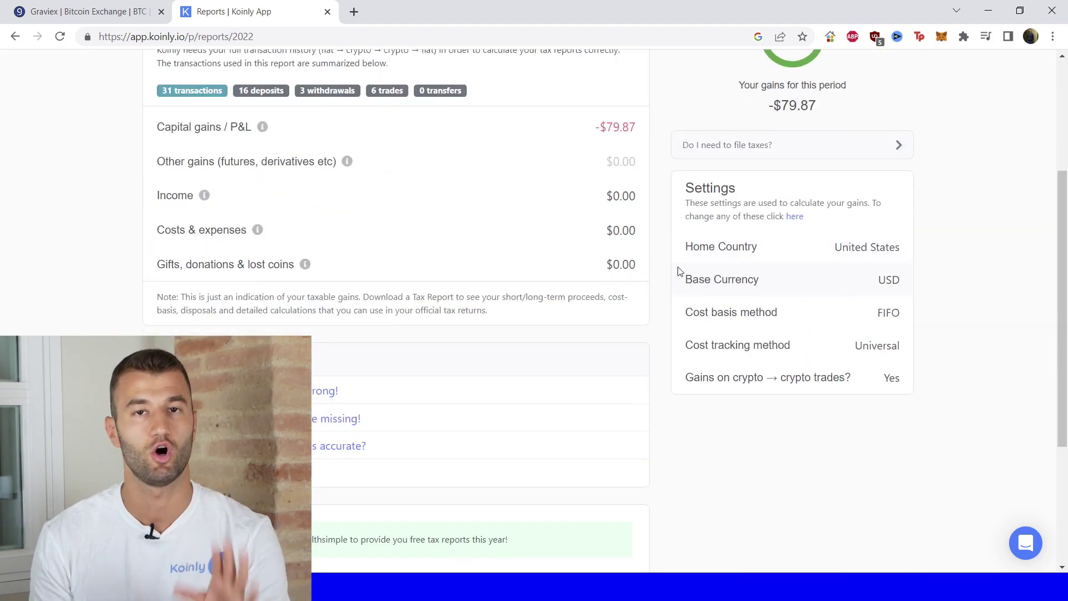
scroll(699, 341, down, 2)
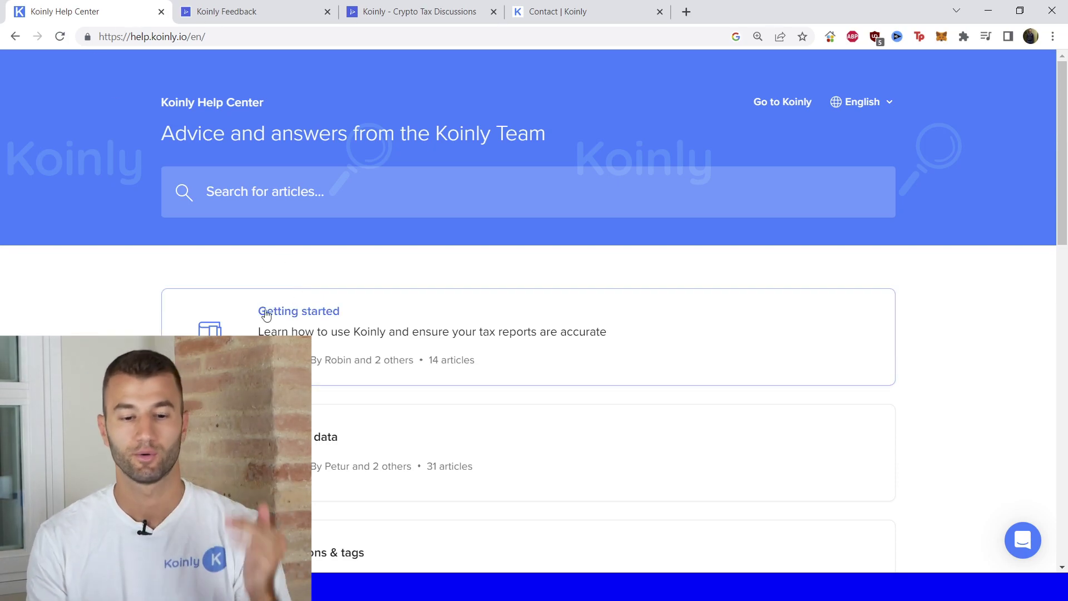
View the Koinly Feedback roadmap, the Crypto Tax Discussions forum, then the Contact page.
click(295, 7)
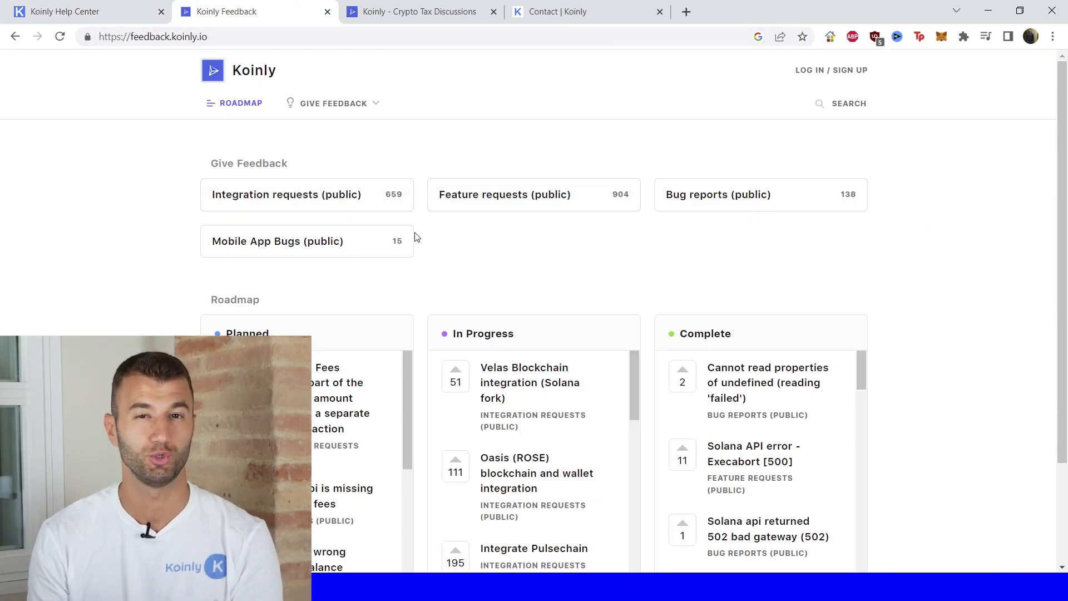
click(417, 11)
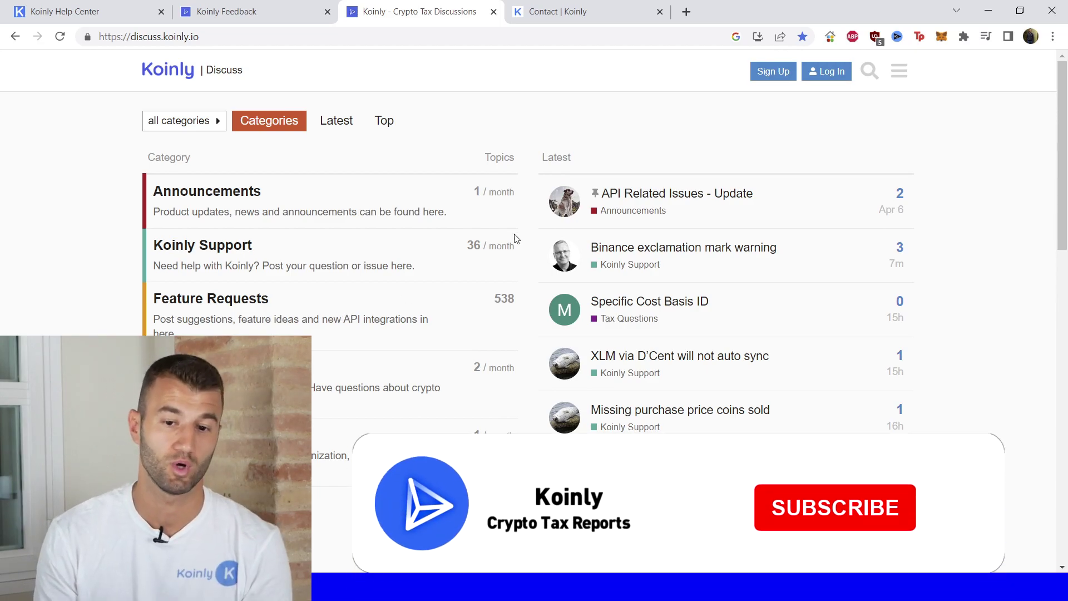
click(537, 11)
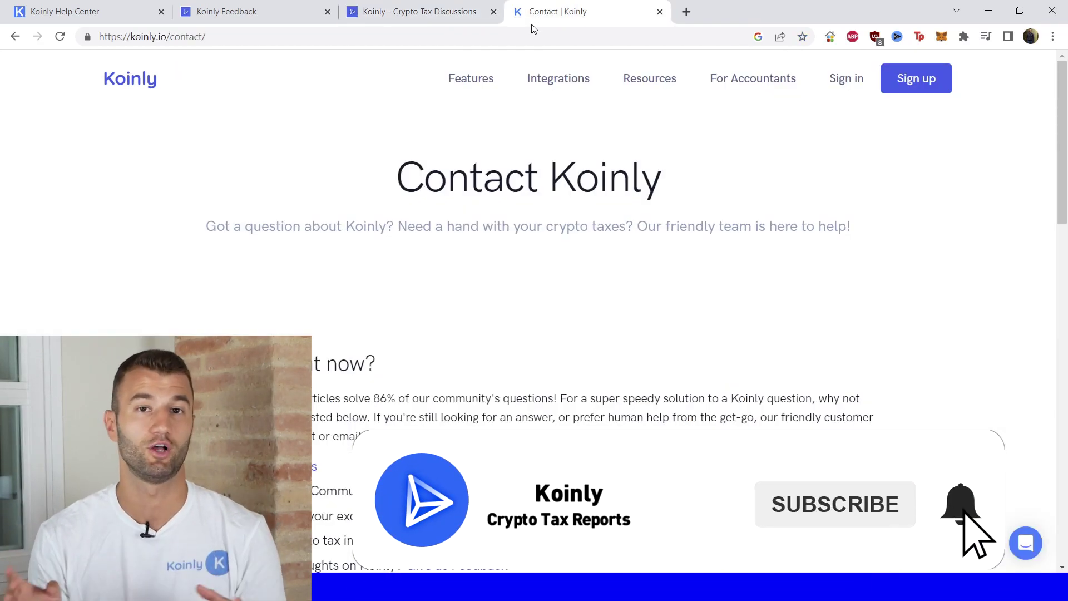